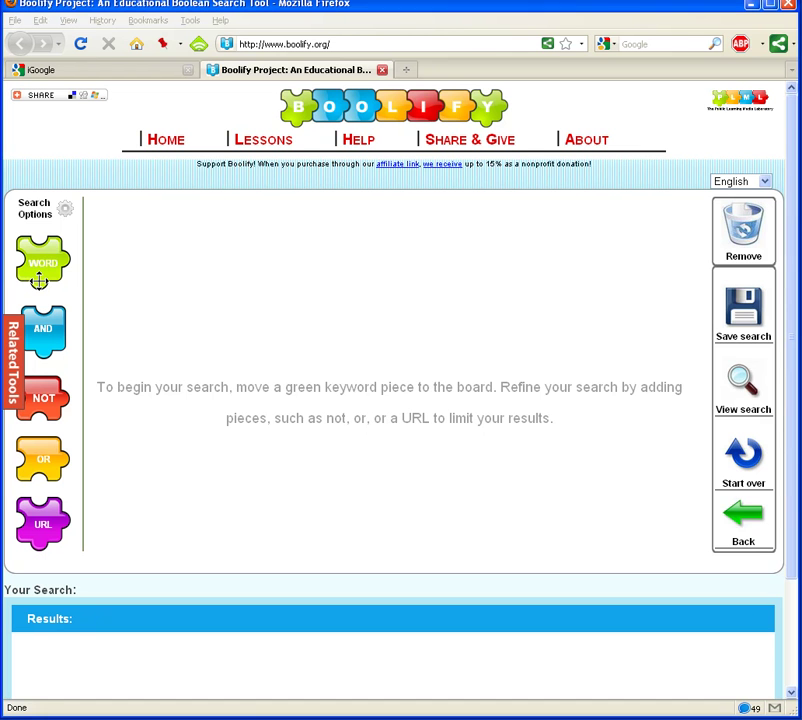
Start the search board with a keyword piece for "cattle" and look over the search results
left_click_drag(38, 280, 175, 281)
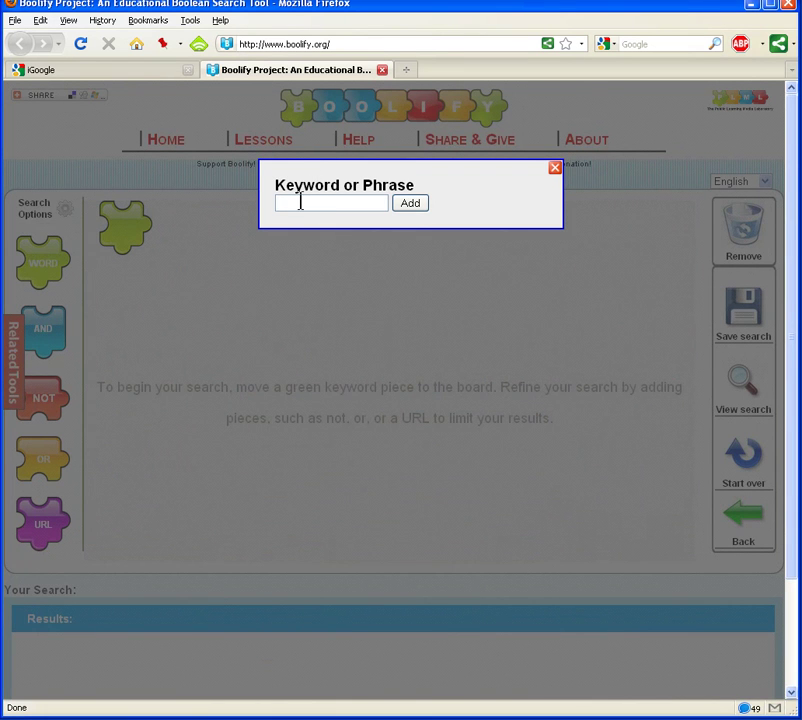
type("cattle")
key("Return")
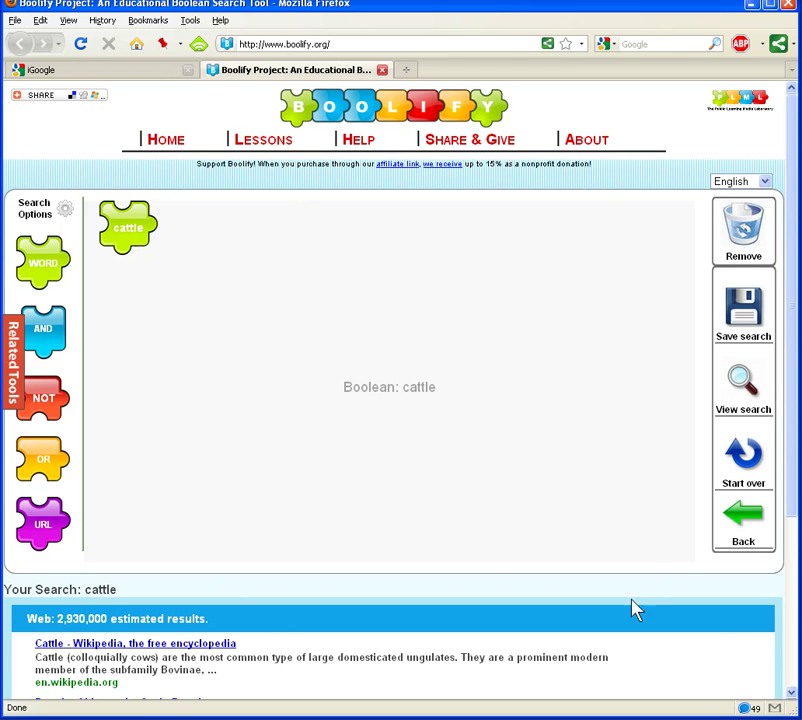
left_click_drag(793, 480, 797, 597)
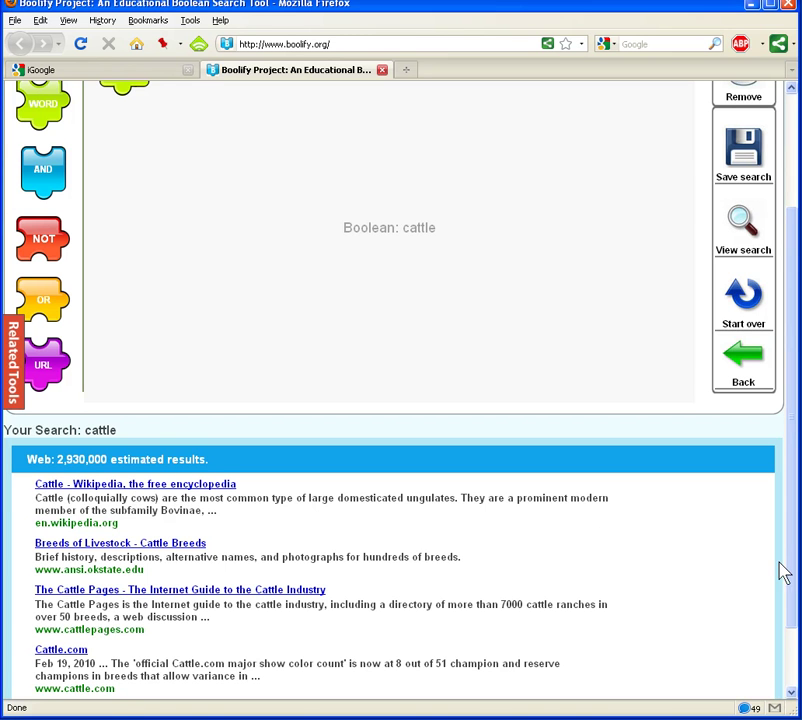
Add a NOT piece to the board to exclude "dairy", then highlight the resulting query and review the results
left_click_drag(790, 560, 785, 450)
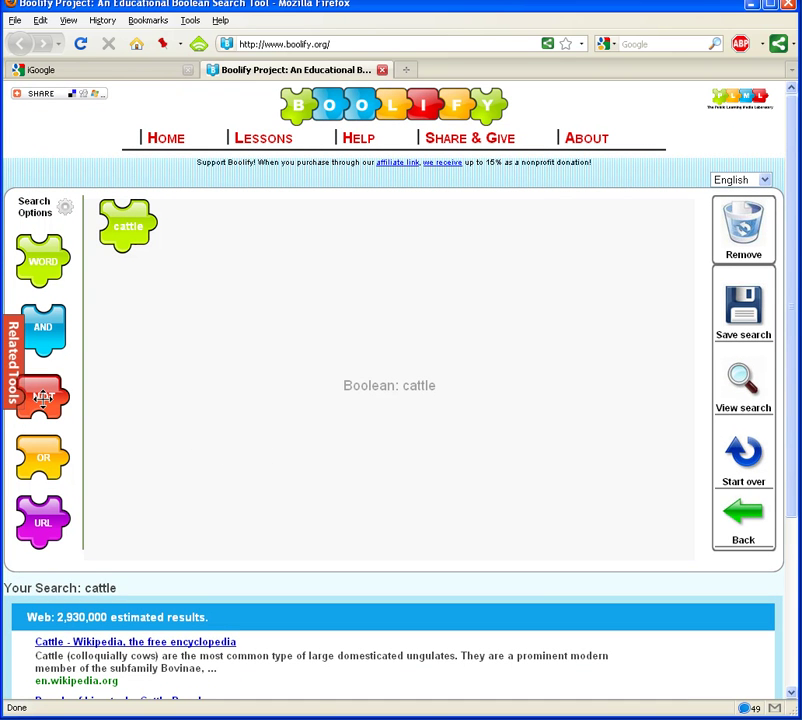
left_click_drag(43, 397, 286, 403)
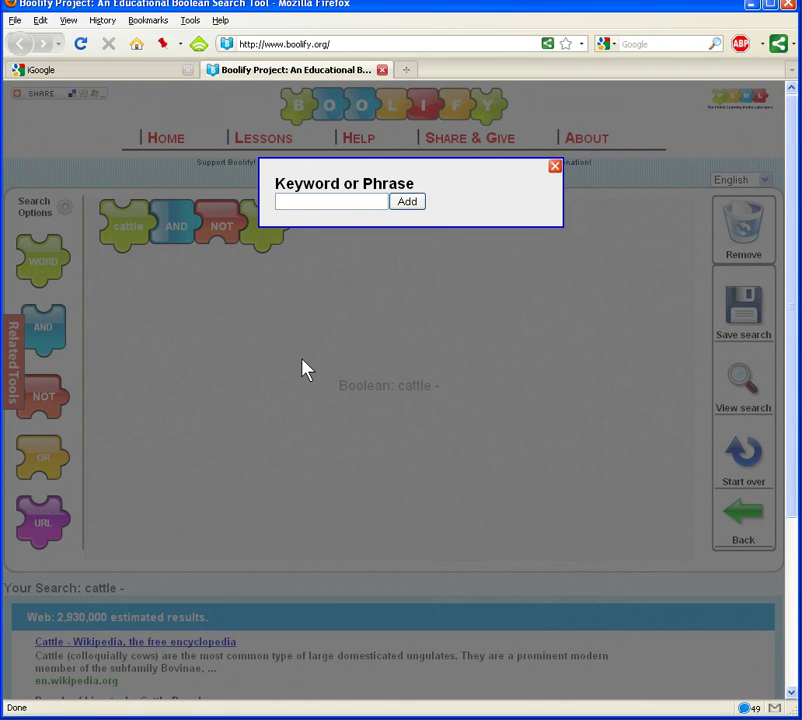
type("dairy")
left_click(410, 204)
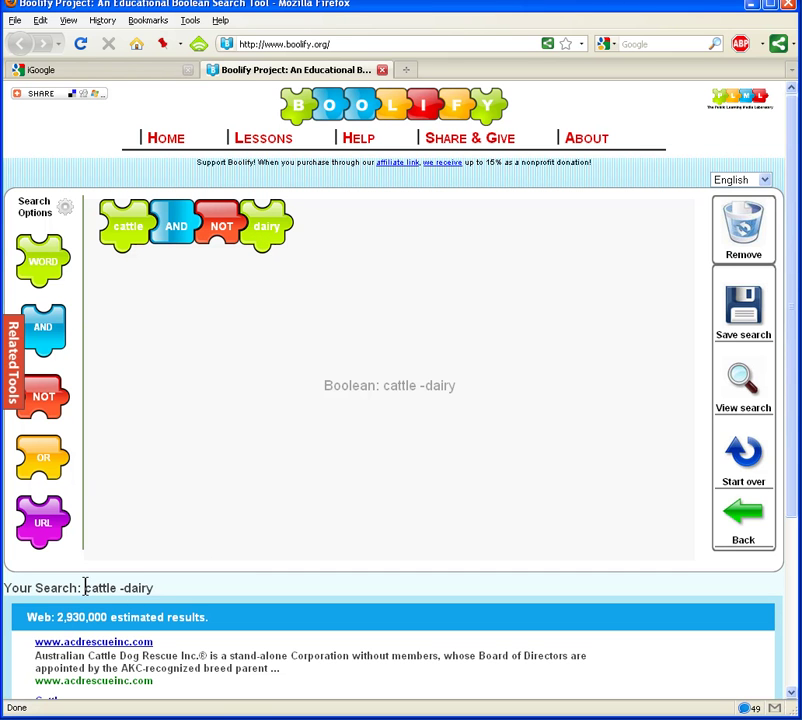
left_click_drag(85, 587, 156, 591)
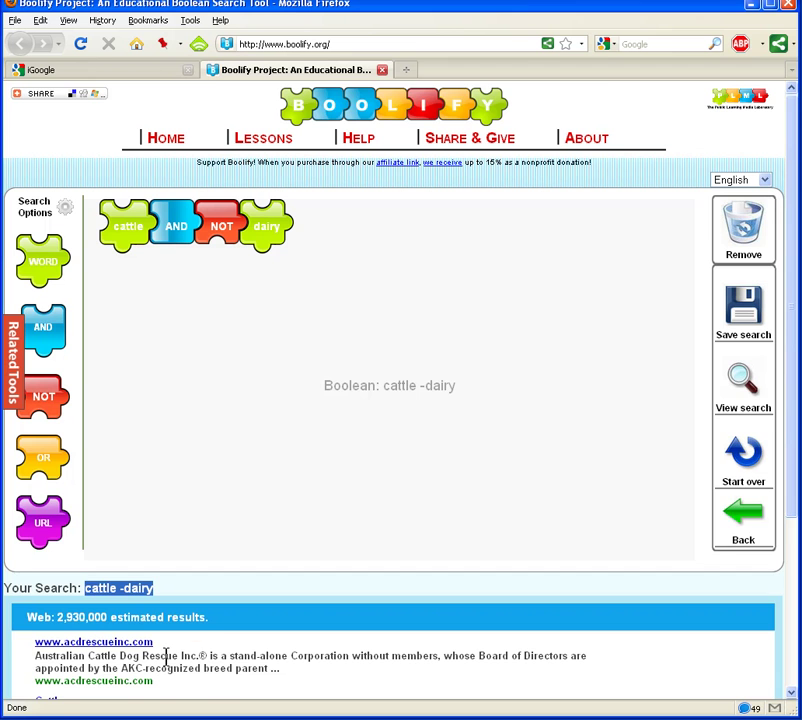
scroll(166, 657, "down", 1)
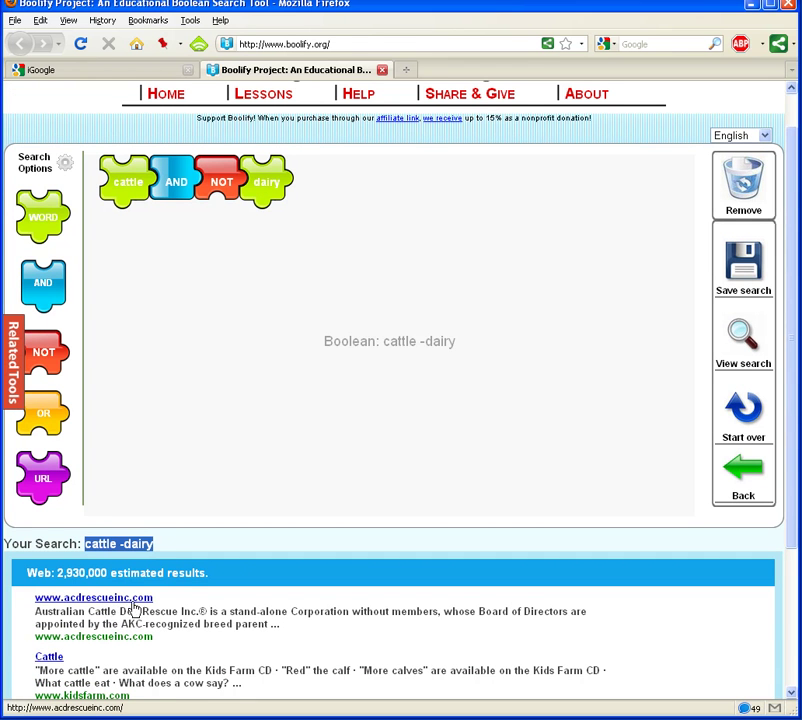
scroll(196, 618, "down", 1)
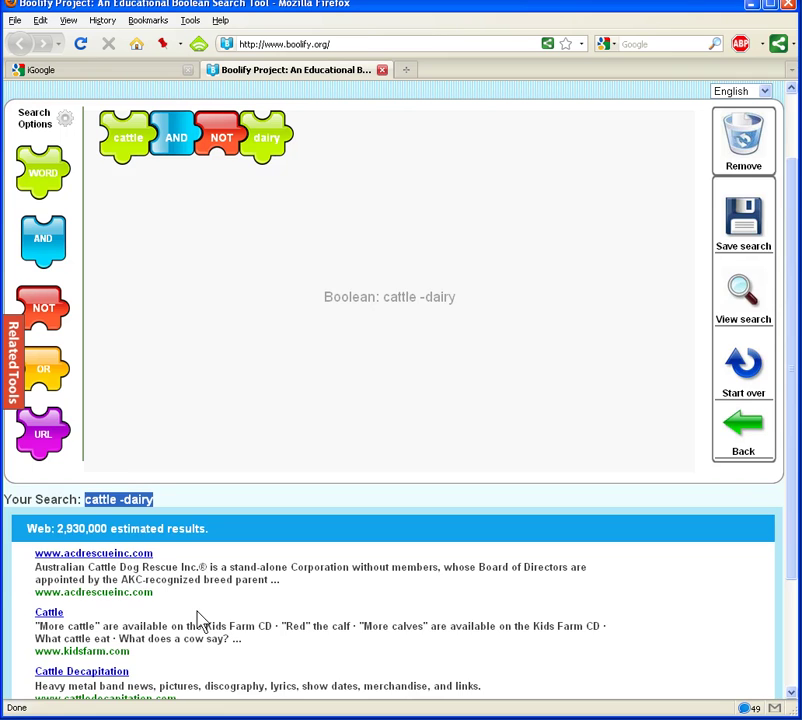
Add an AND piece with the keyword "corn" to the search and review the narrowed results
scroll(198, 619, "up", 2)
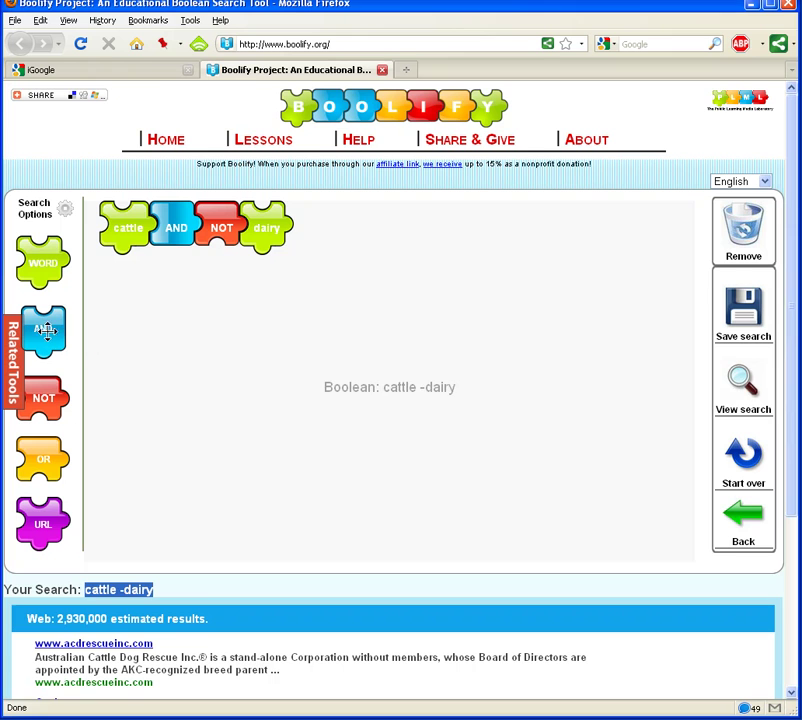
left_click_drag(43, 330, 127, 340)
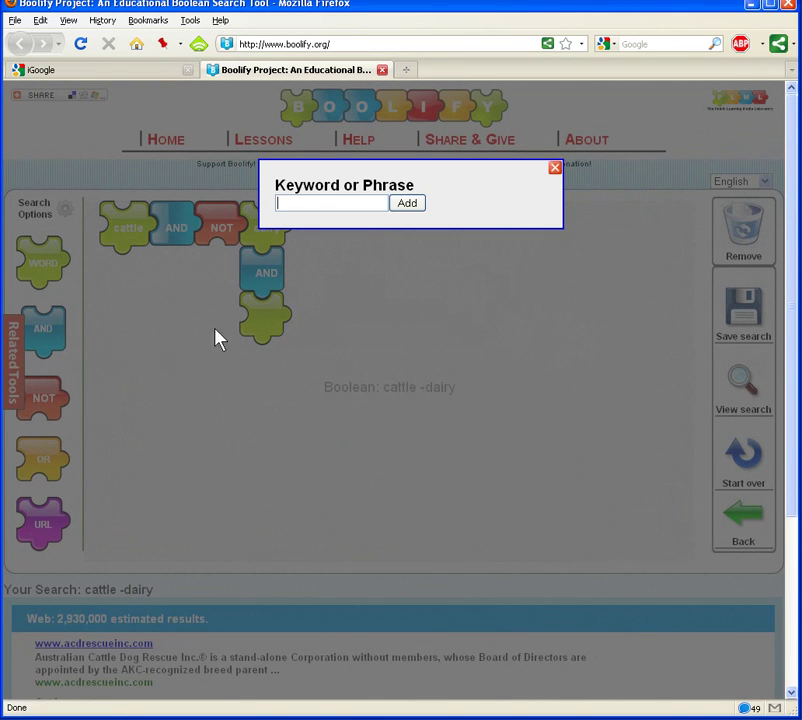
left_click(344, 203)
type("corn")
left_click(408, 204)
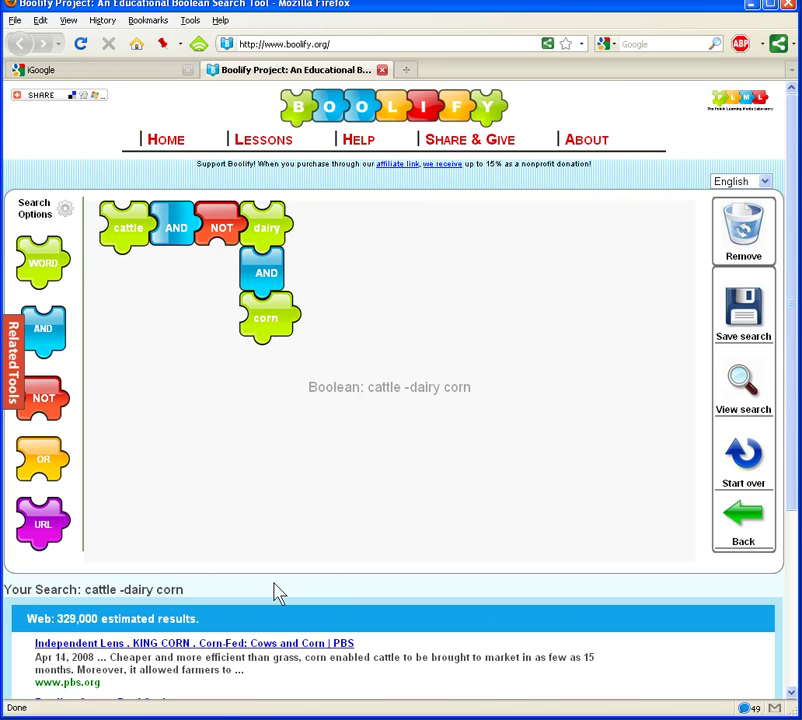
scroll(337, 557, "down", 2)
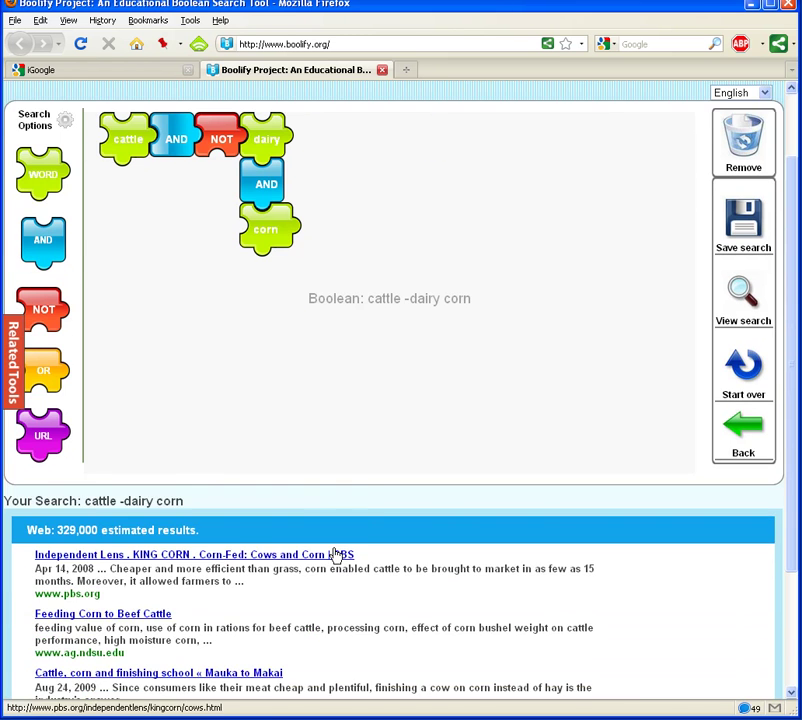
scroll(337, 557, "down", 1)
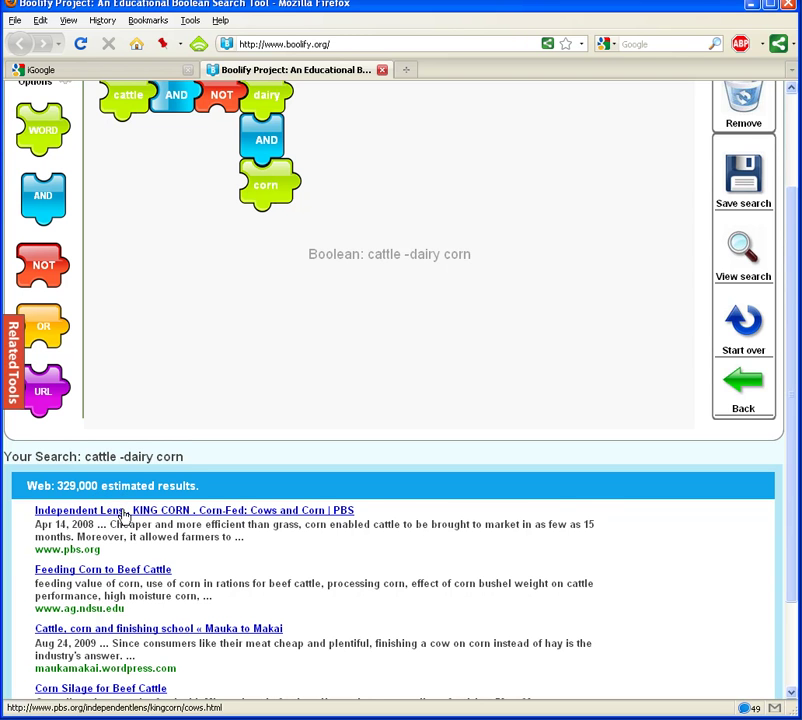
scroll(293, 545, "down", 1)
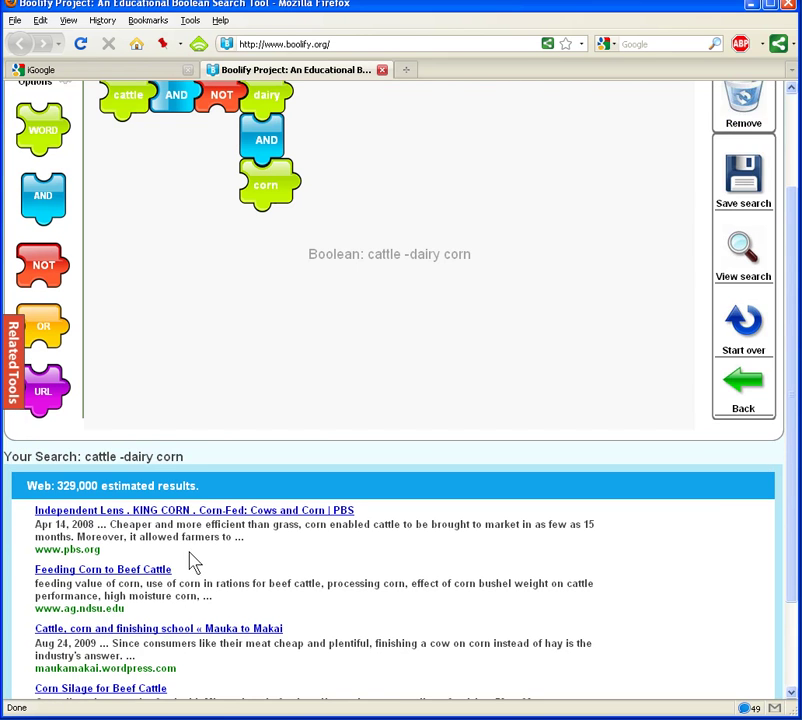
scroll(193, 563, "up", 2)
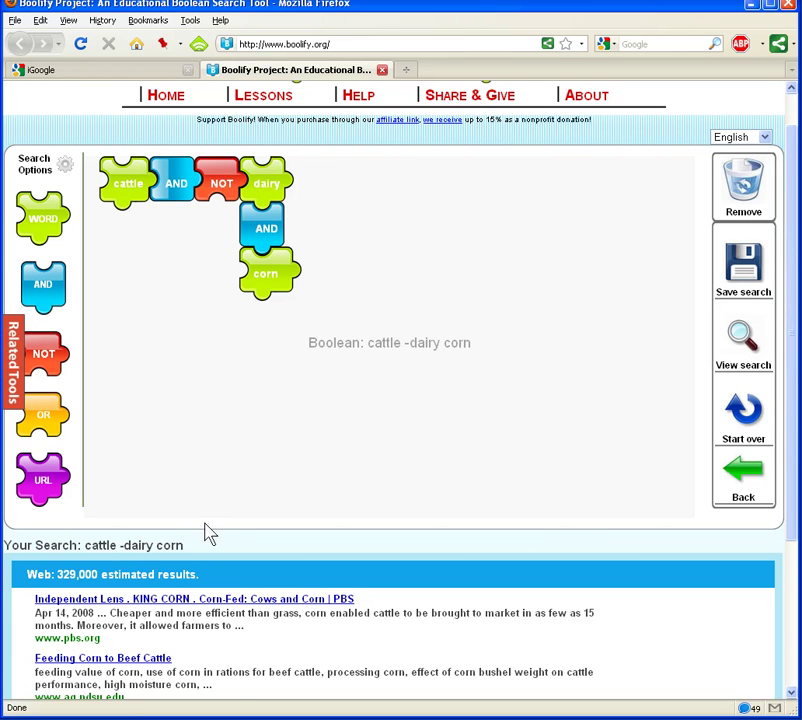
scroll(208, 533, "up", 1)
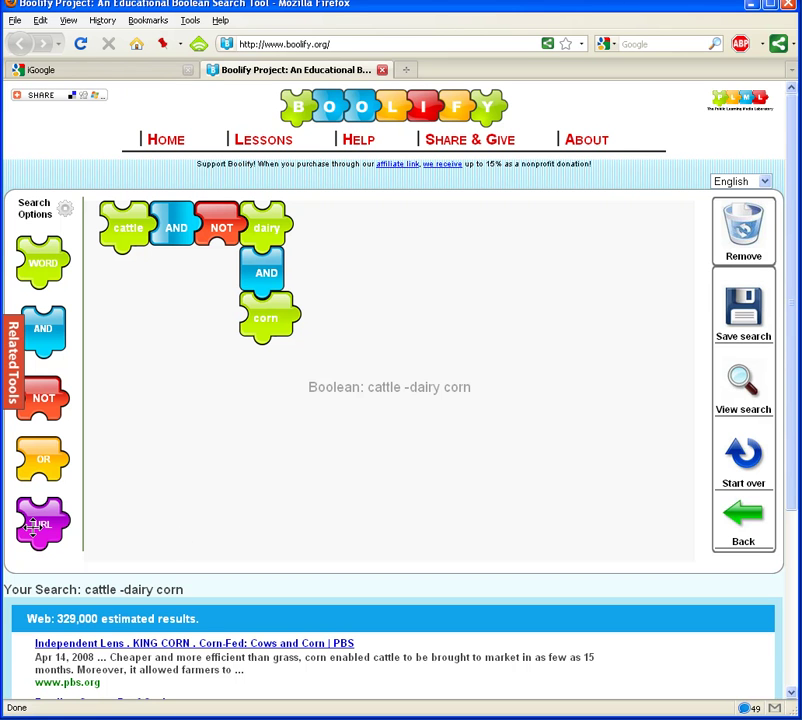
left_click_drag(37, 524, 268, 424)
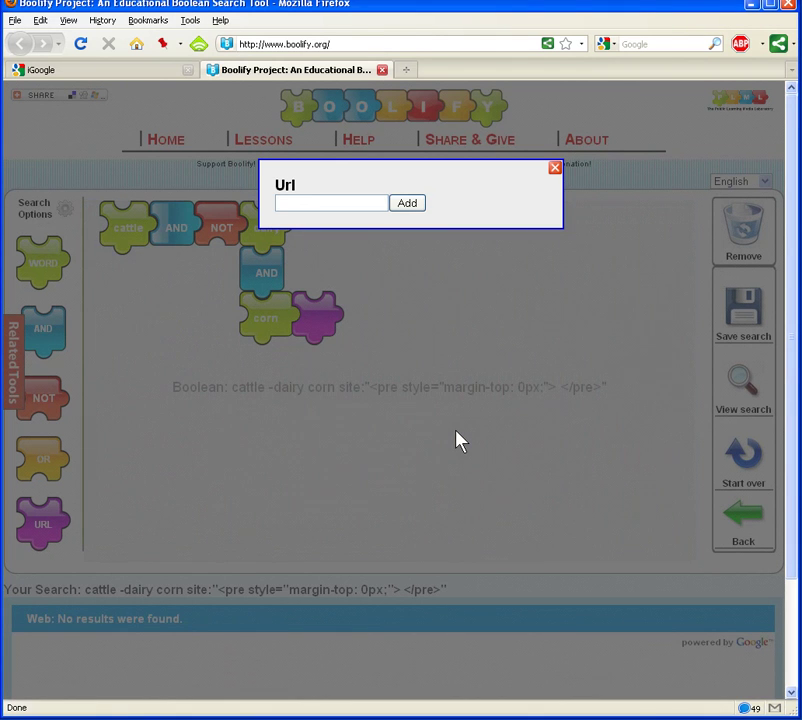
type("www")
left_click(407, 204)
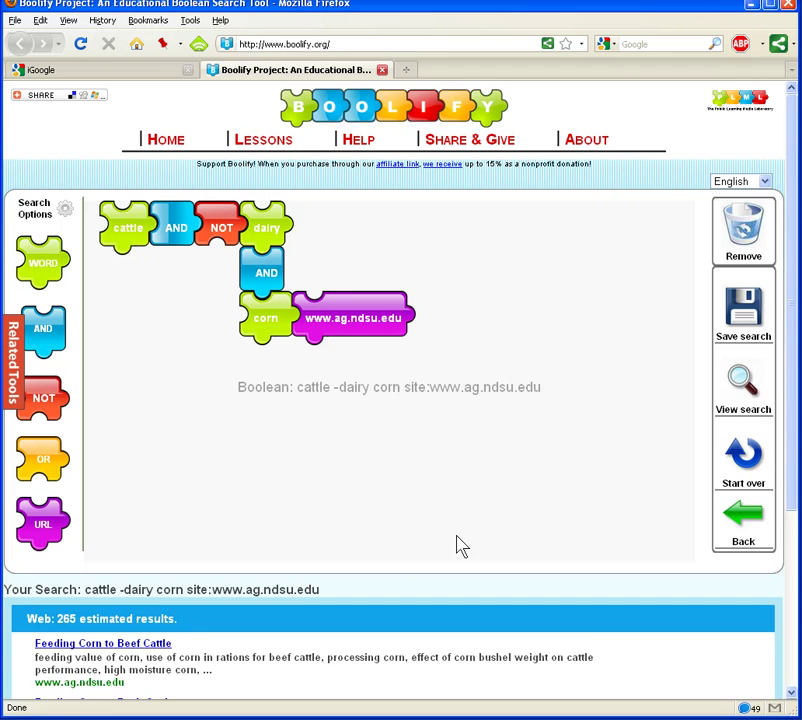
scroll(458, 544, "down", 3)
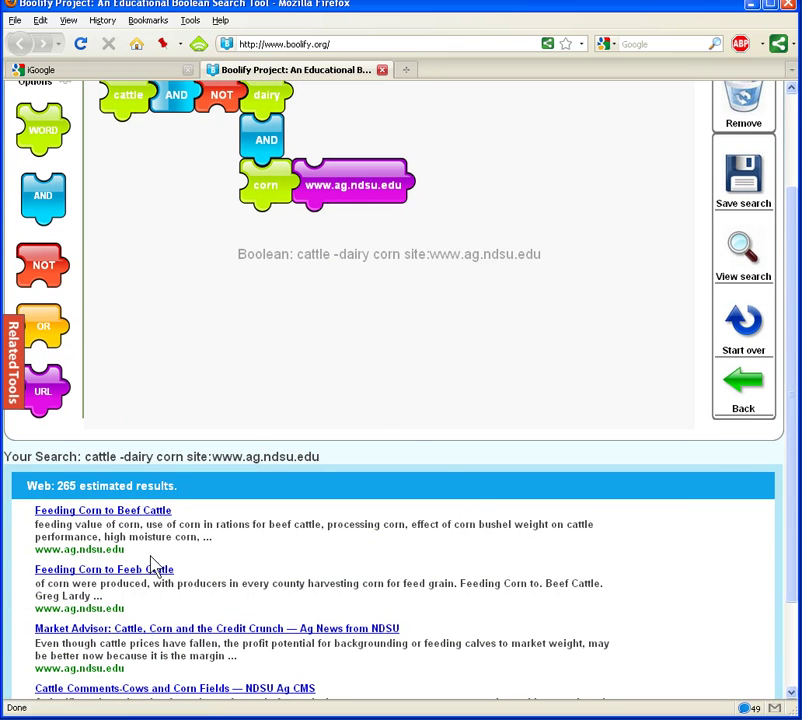
scroll(152, 578, "down", 2)
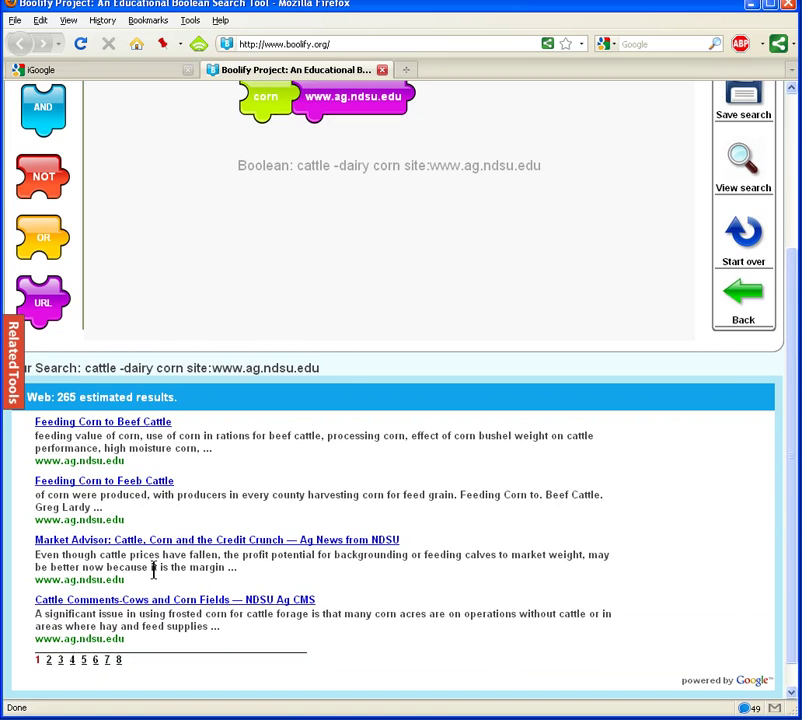
Copy the Boolean expression from the board, switch to the iGoogle page and run a Google search with it
scroll(153, 568, "up", 4)
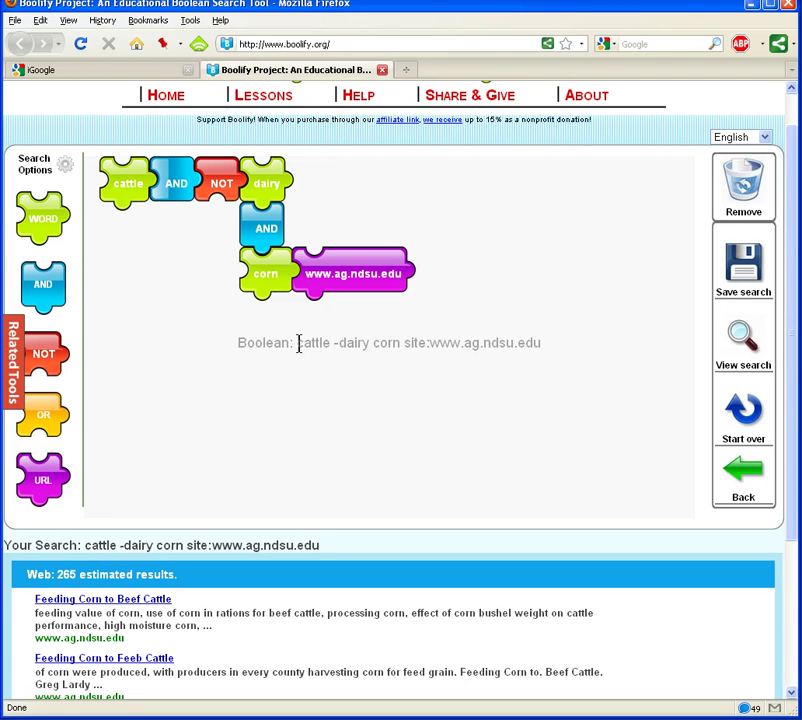
left_click_drag(298, 343, 546, 358)
key("ctrl+c")
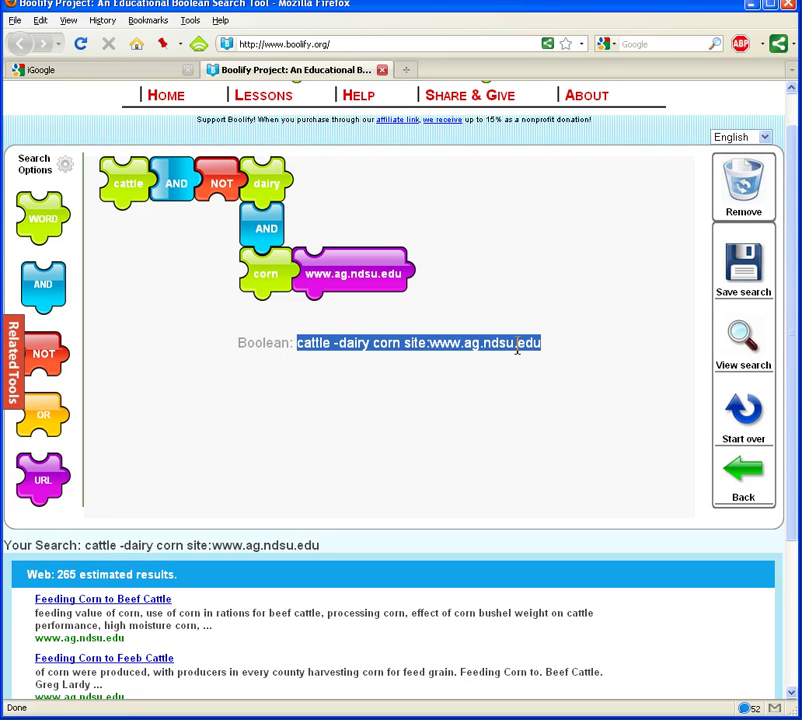
left_click(97, 72)
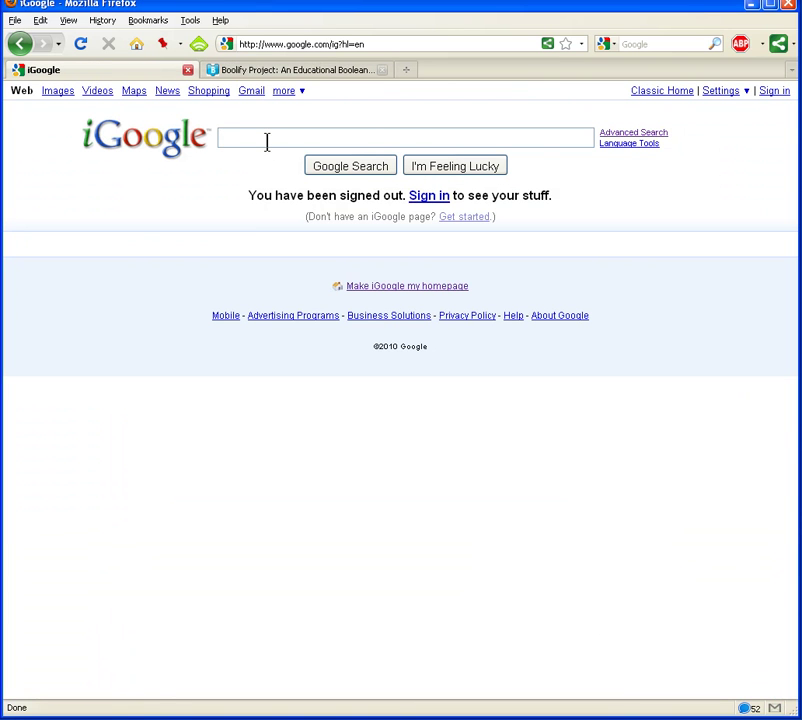
key("ctrl+v")
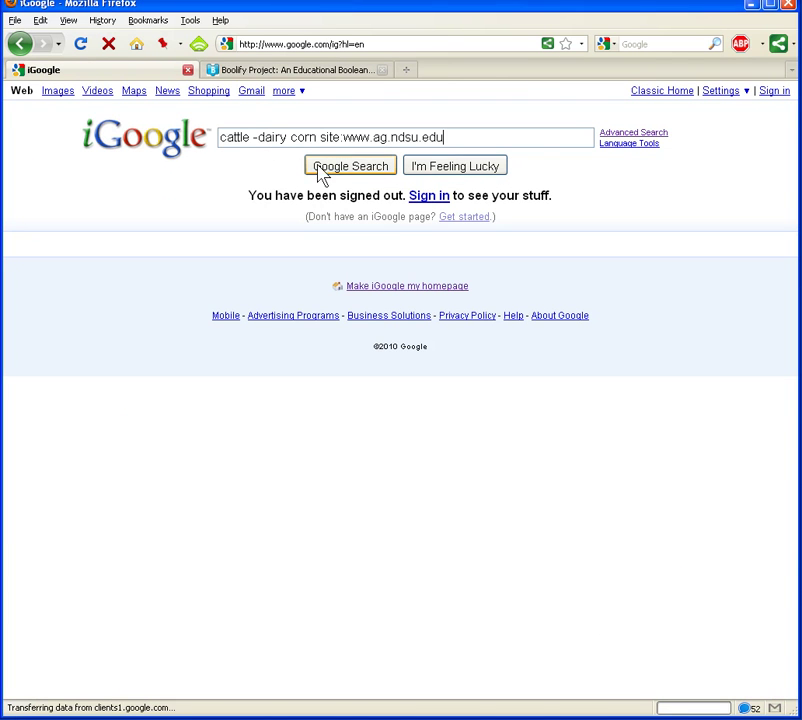
left_click(350, 169)
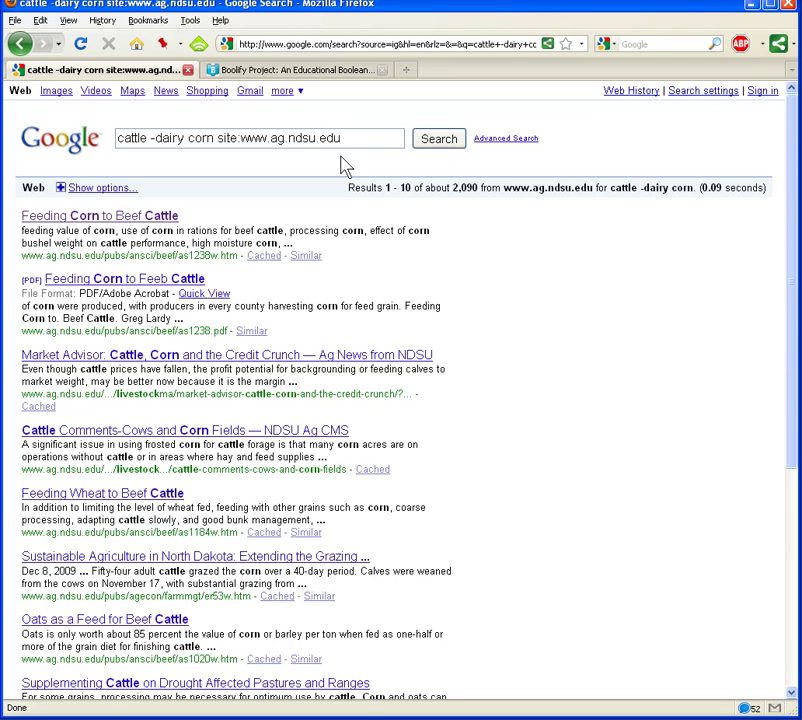
View how the query is filled into Google's Advanced Search form, then return to the Boolify page
left_click(502, 145)
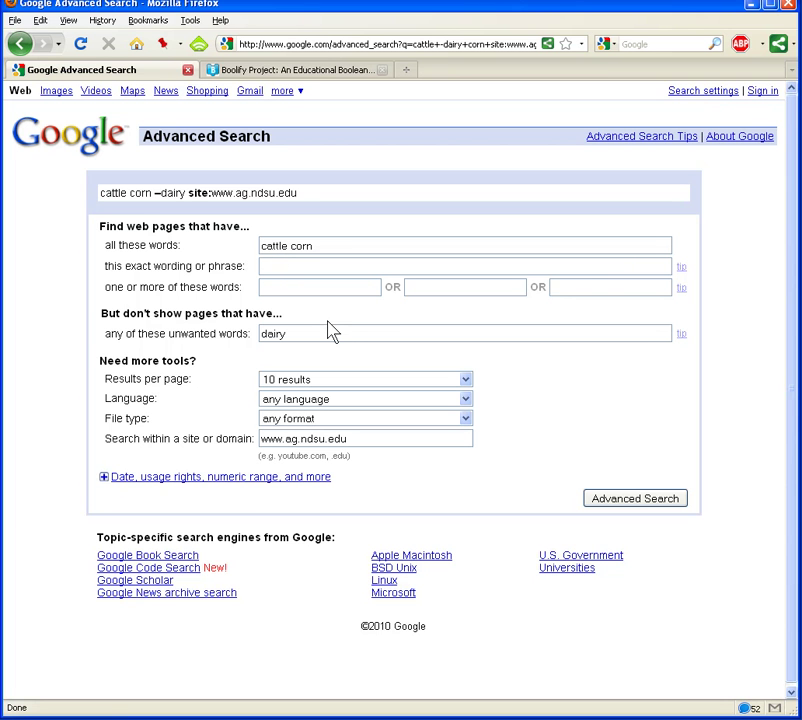
left_click(271, 72)
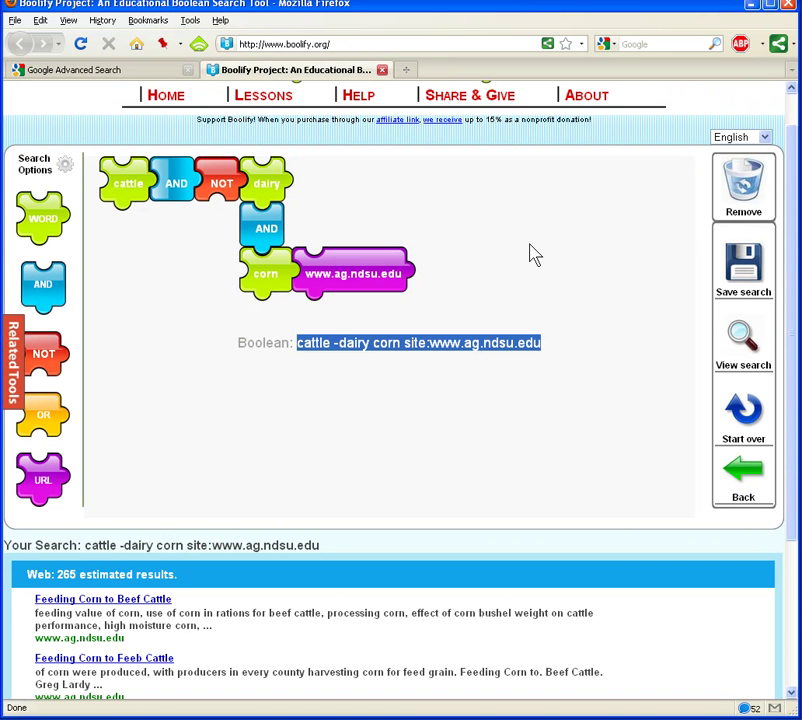